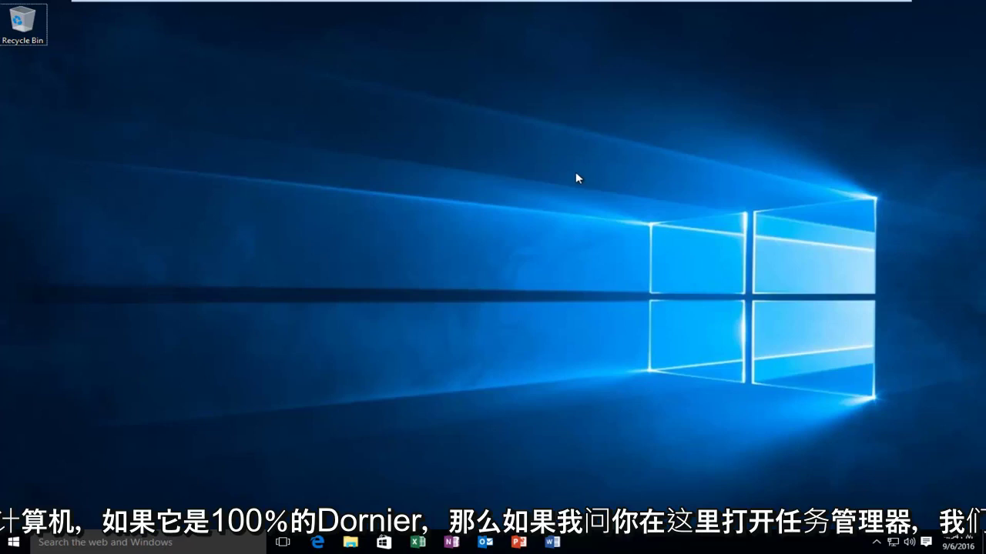
Step: Check the activity of Disk 0 (C:) in Task Manager's performance view, closing Task Manager when done
right_click(680, 542)
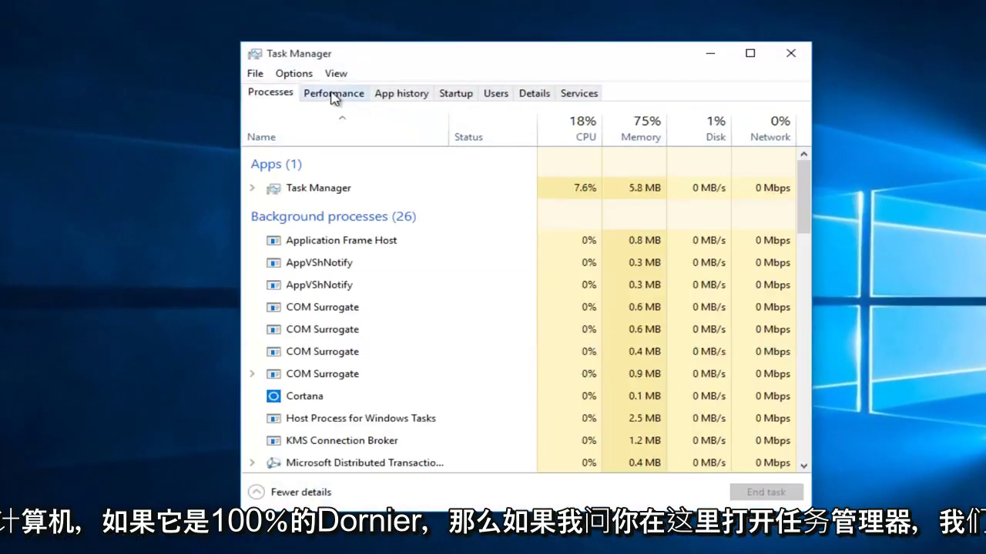
left_click(334, 93)
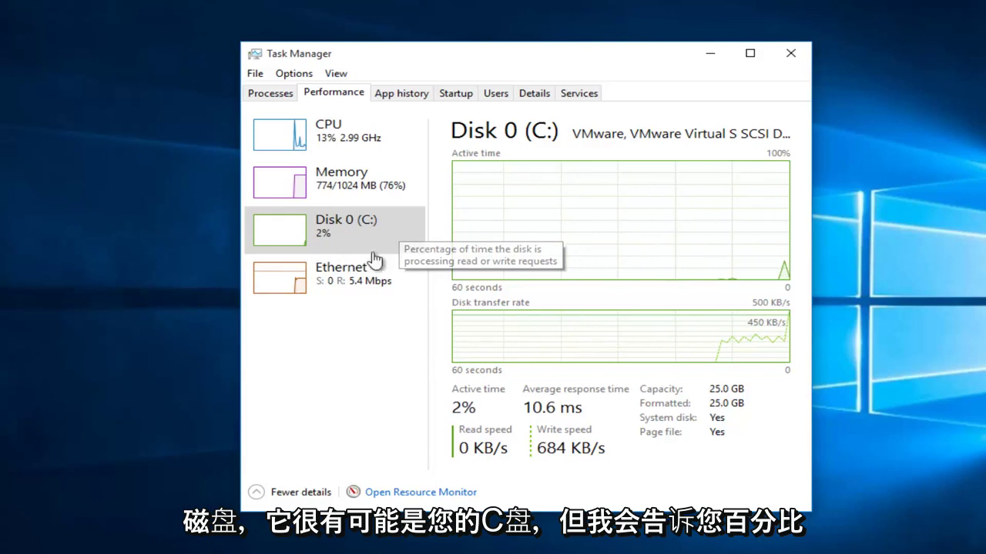
left_click(318, 242)
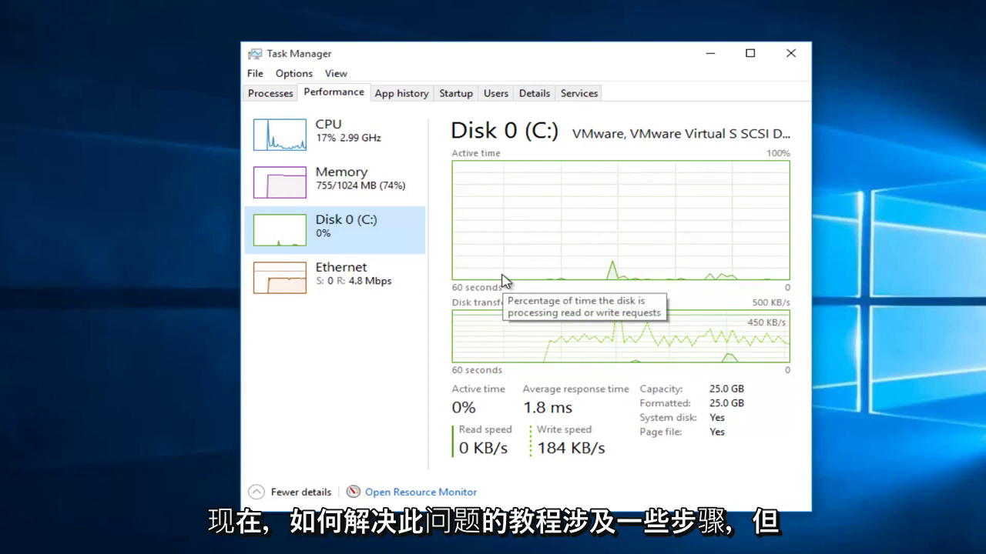
left_click(794, 57)
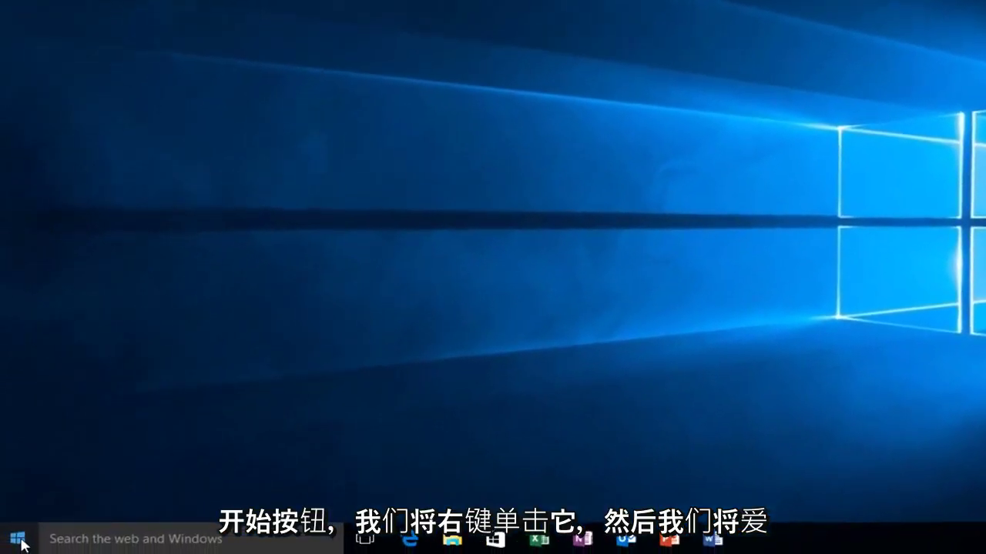
Step: Launch the Services console by running services.msc
right_click(19, 540)
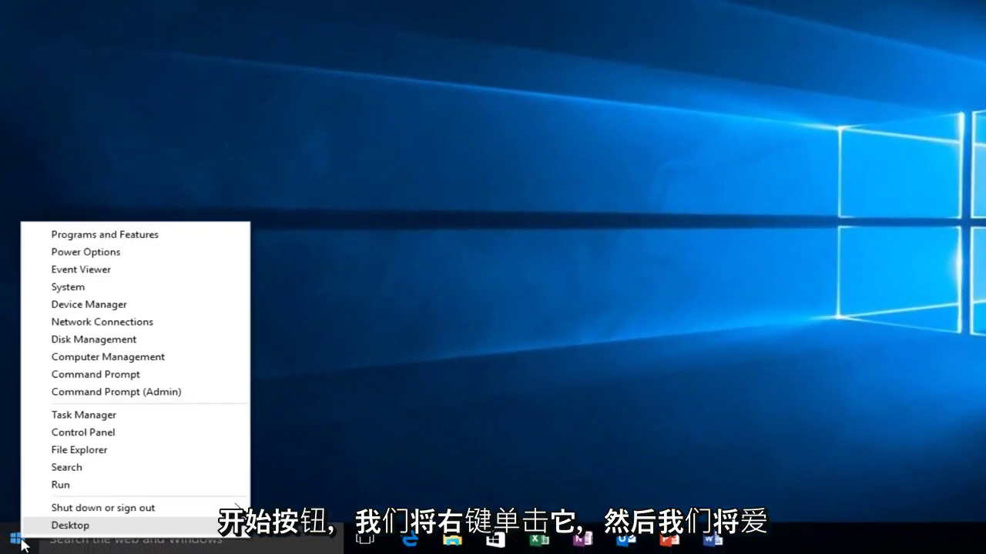
left_click(60, 485)
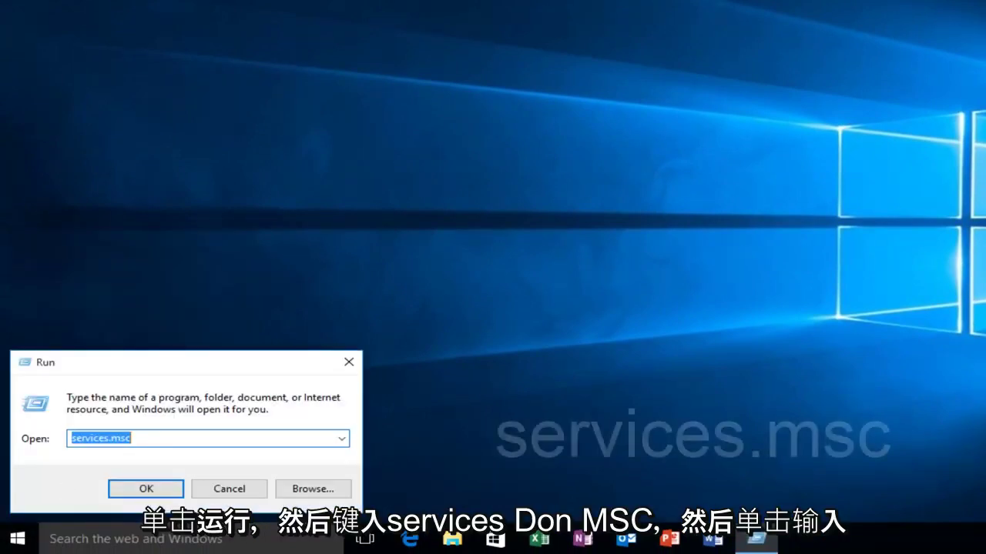
type("services.")
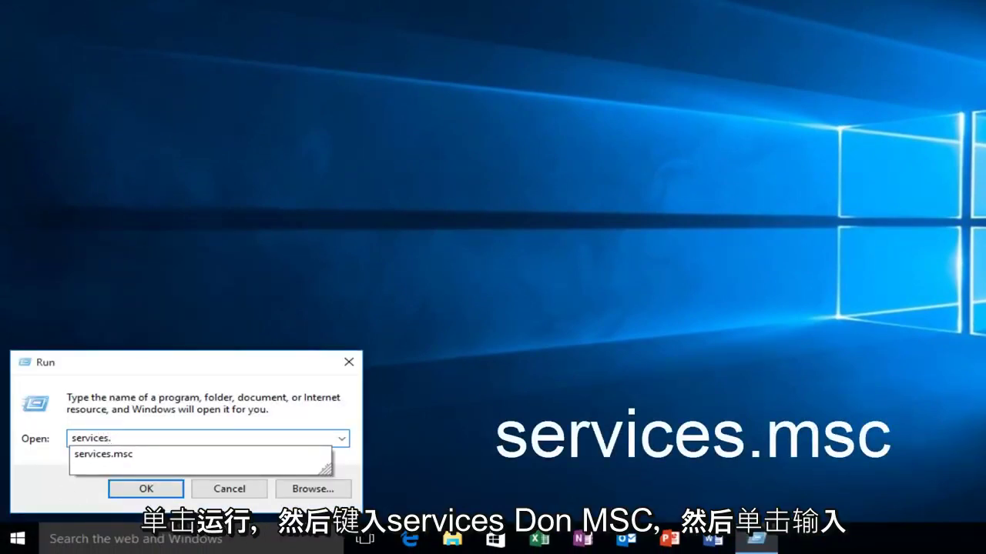
type("msc")
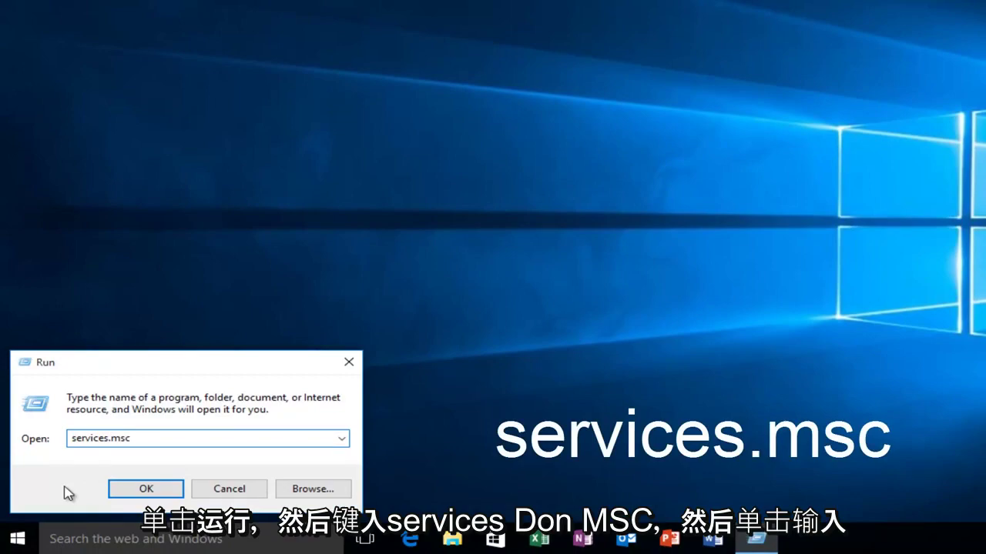
key("Return")
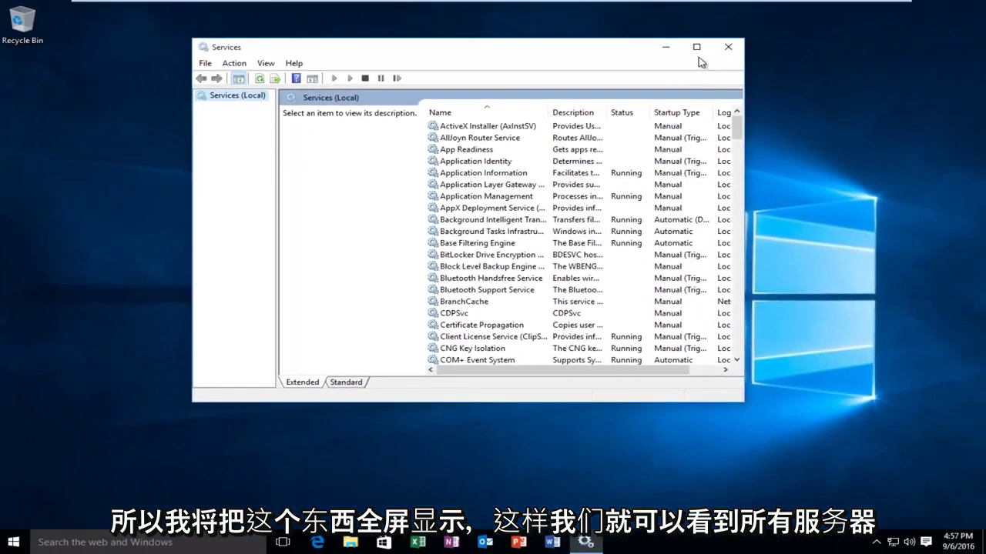
Step: Maximize the Services window and widen the Name column to fit longer service names
left_click(696, 49)
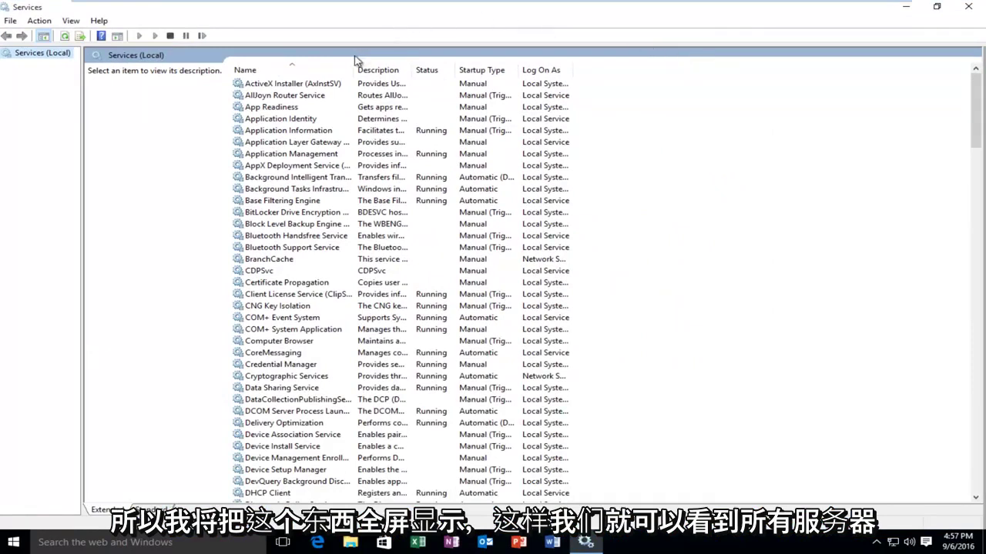
left_click_drag(355, 69, 431, 71)
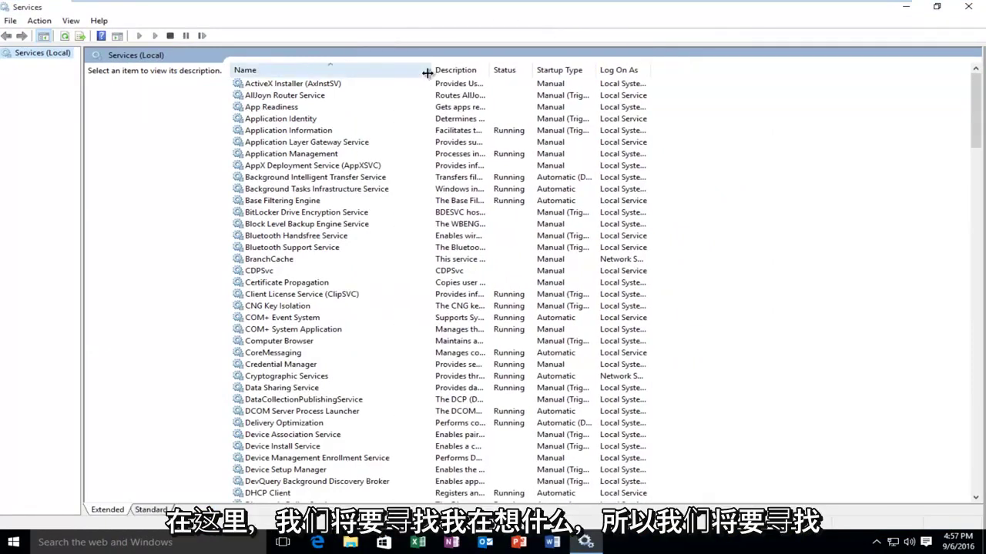
left_click(292, 240)
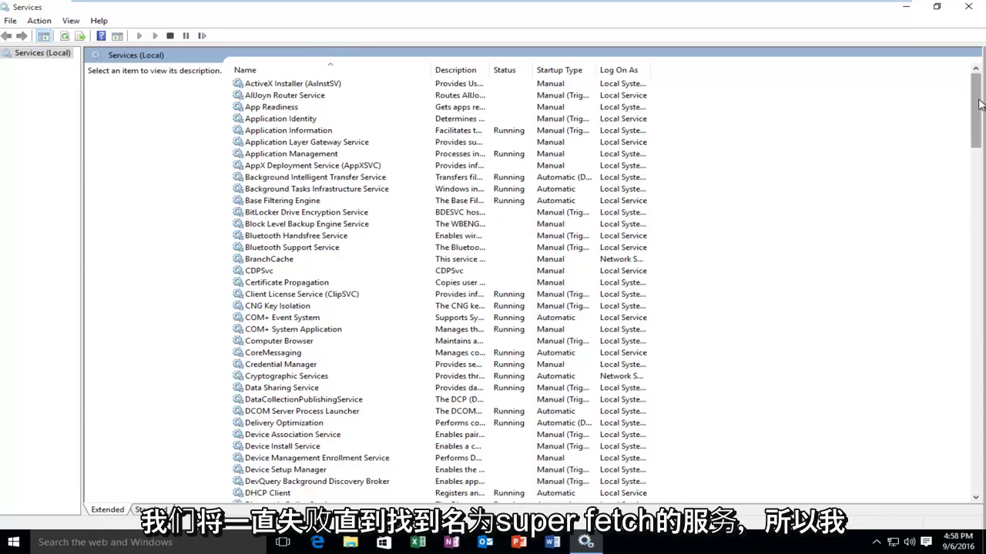
Step: Set the Superfetch service's startup type to Disabled, apply the change and close the Services console
left_click_drag(979, 106, 978, 332)
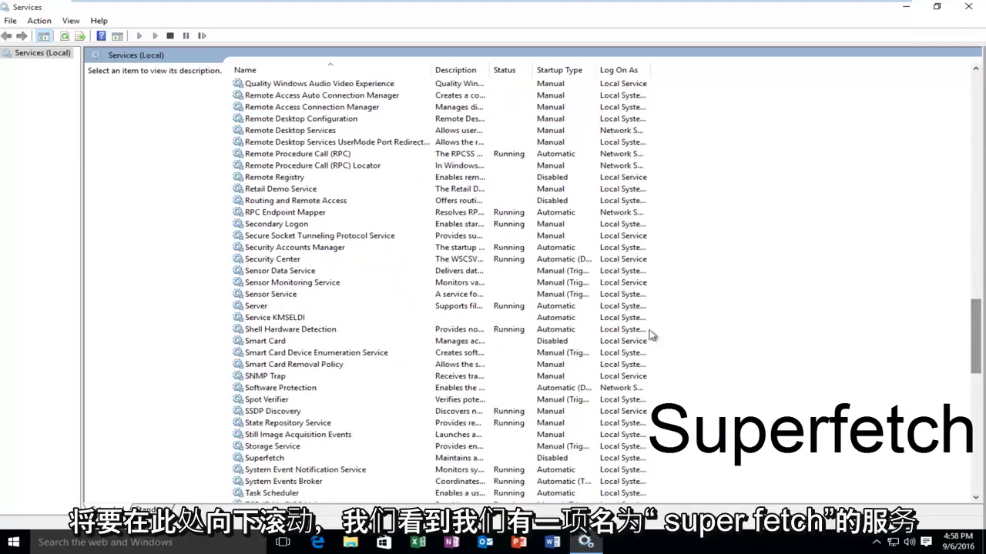
left_click(254, 457)
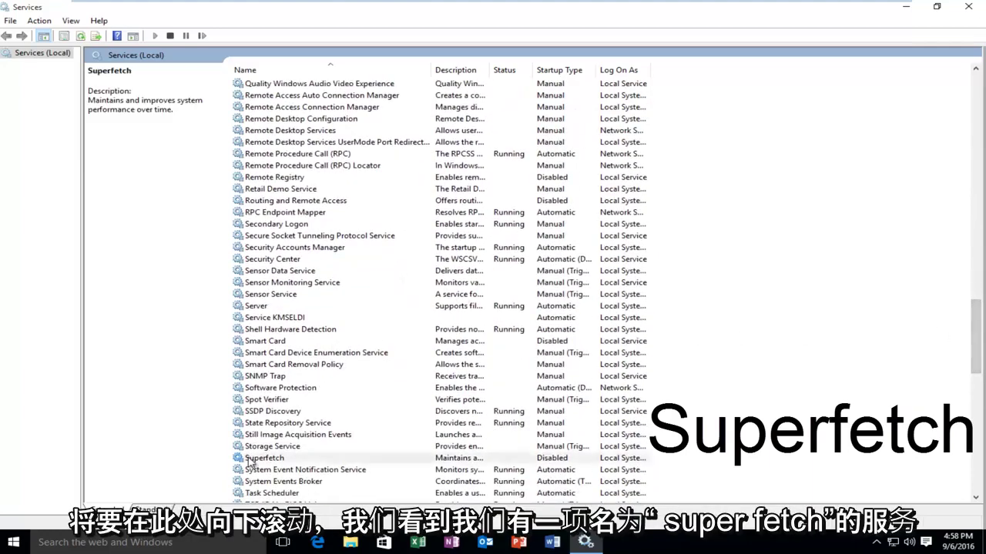
scroll(256, 400, "down", 3)
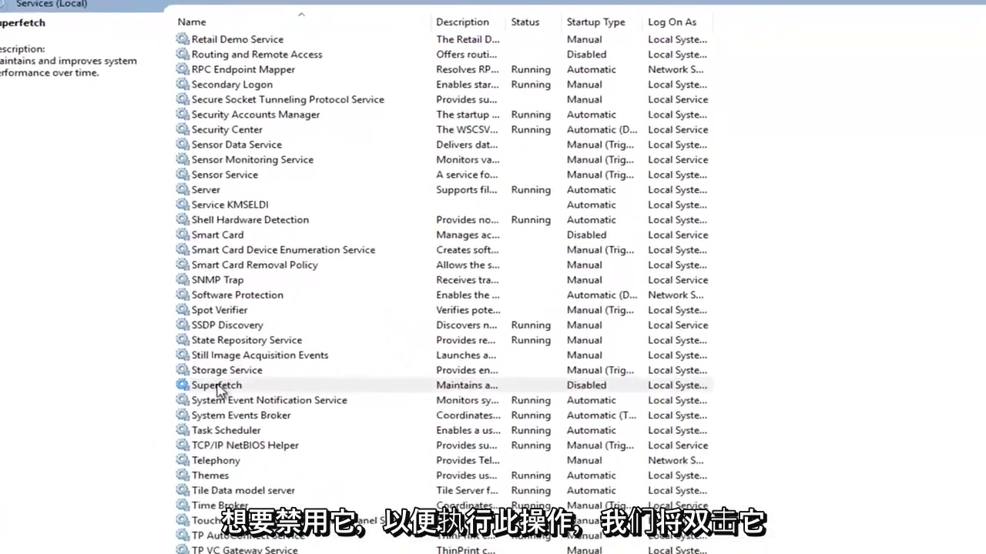
double_click(265, 355)
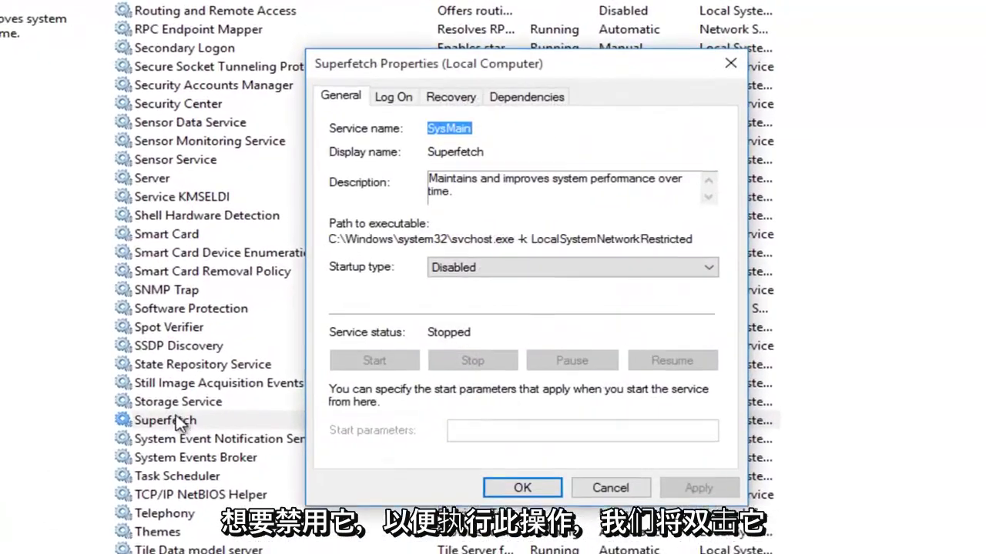
left_click(452, 257)
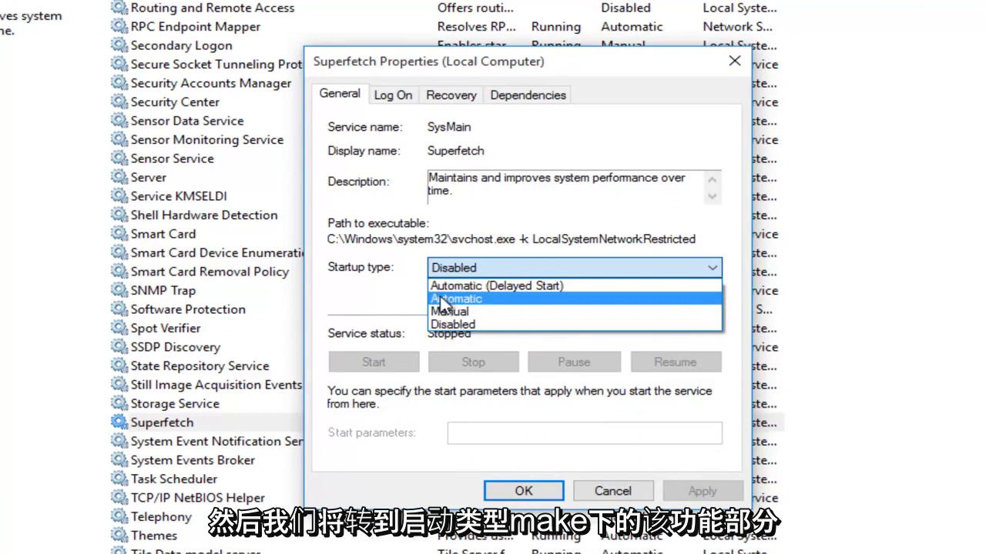
left_click(452, 324)
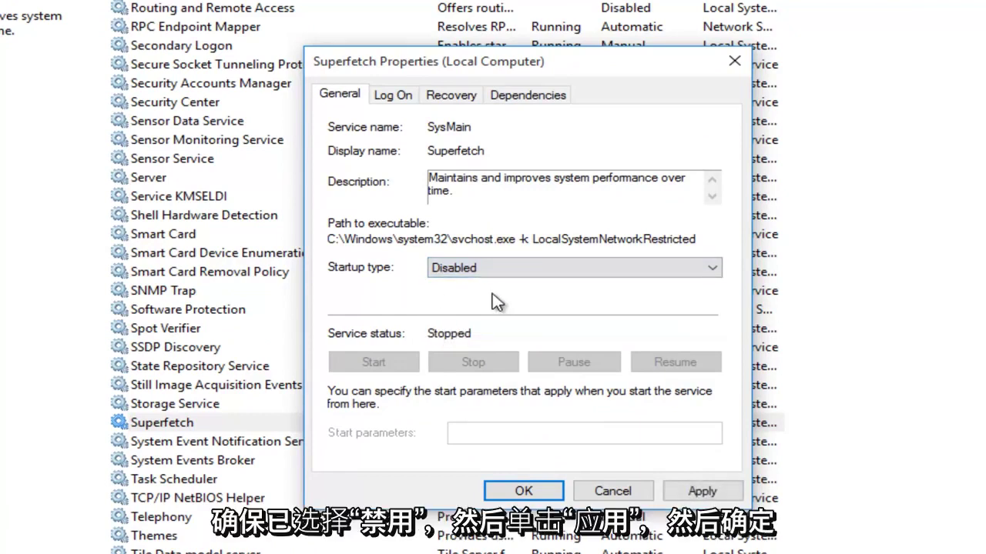
left_click(702, 492)
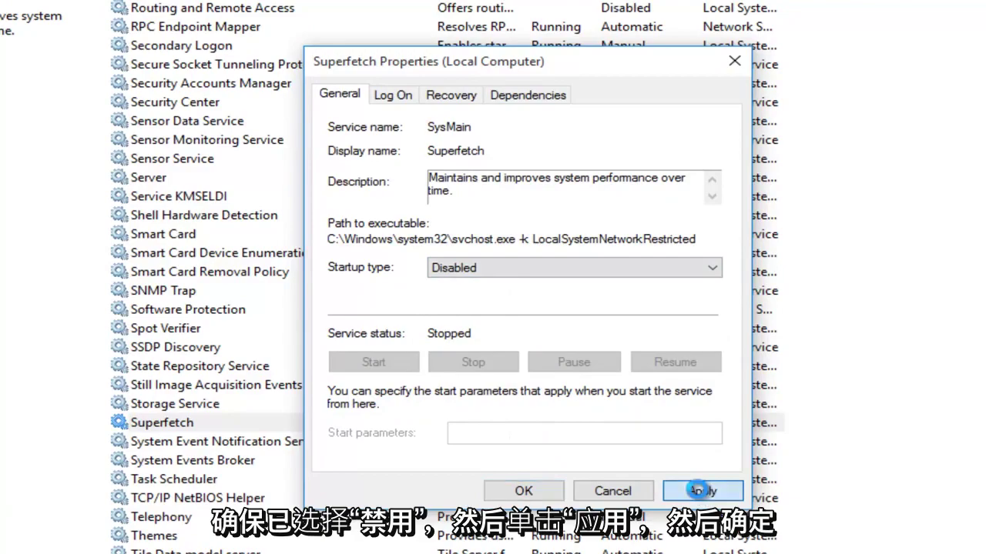
left_click(524, 491)
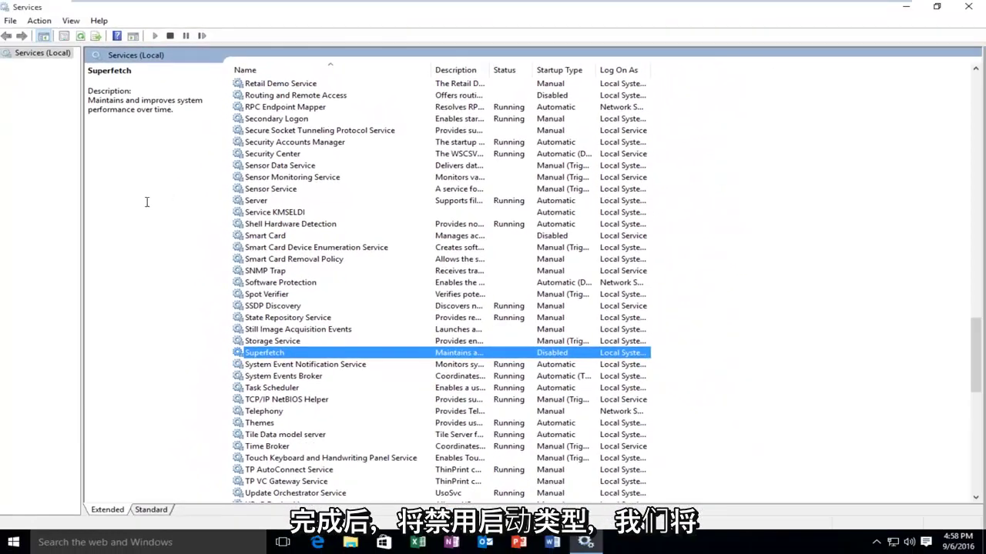
left_click(978, 9)
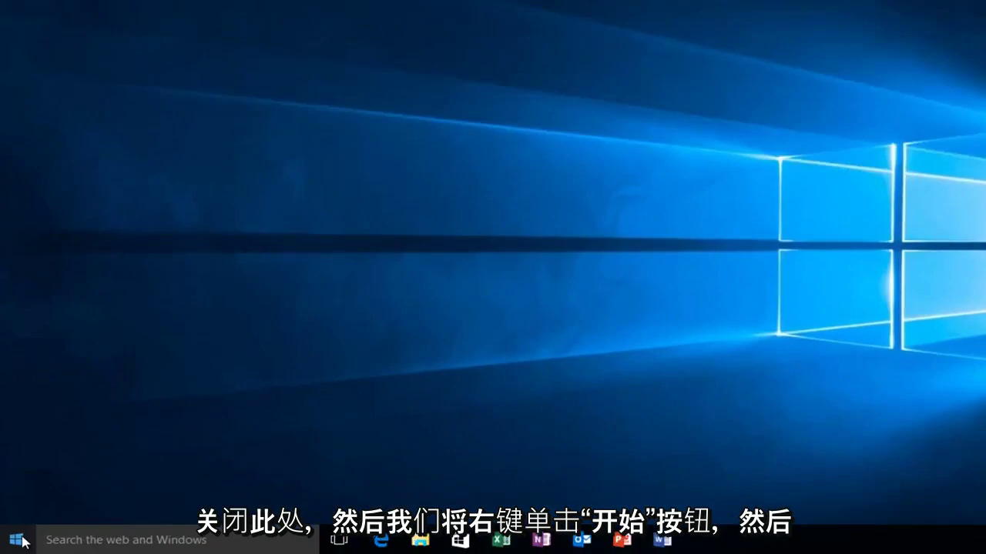
Step: Launch Registry Editor by running regedit and allow it to make changes to the PC
right_click(15, 542)
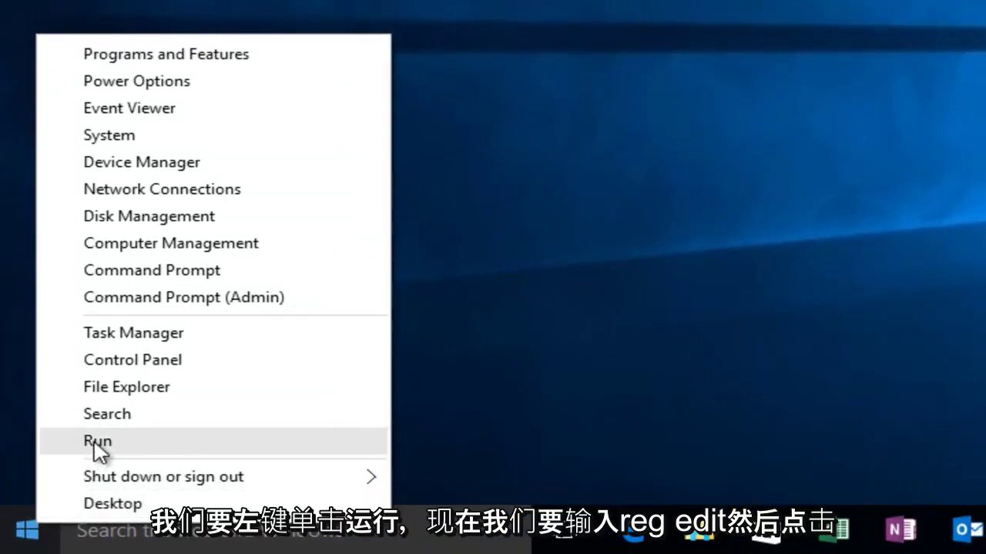
left_click(94, 440)
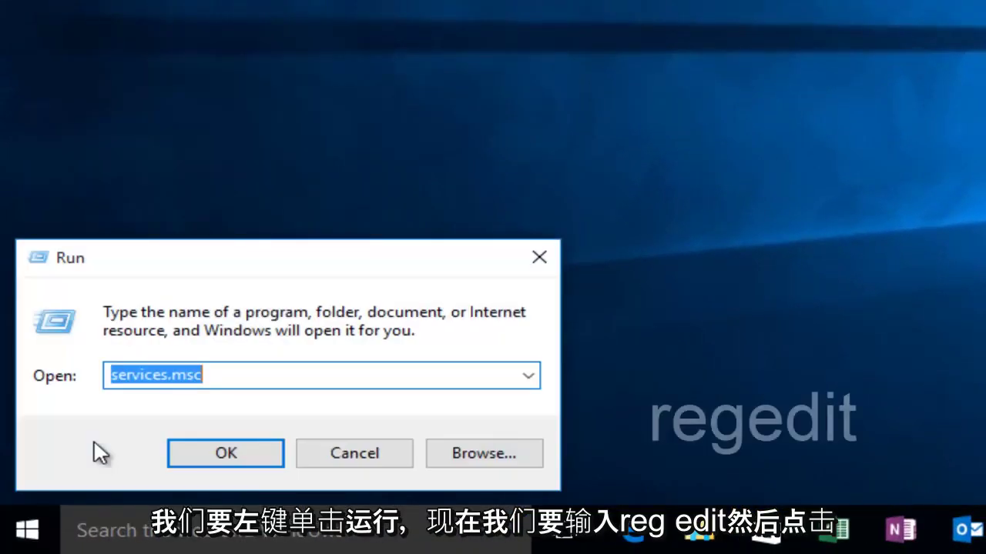
type("regedit")
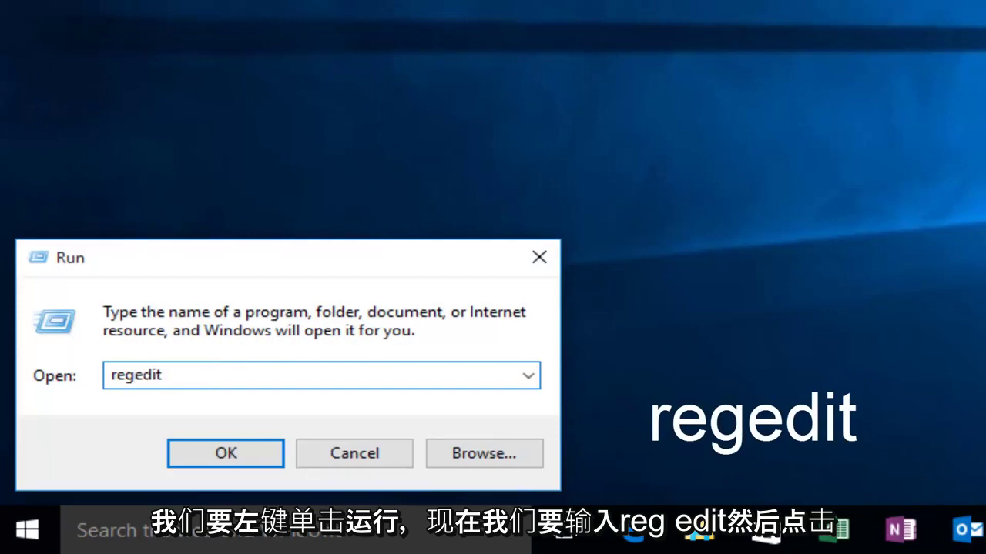
key("Return")
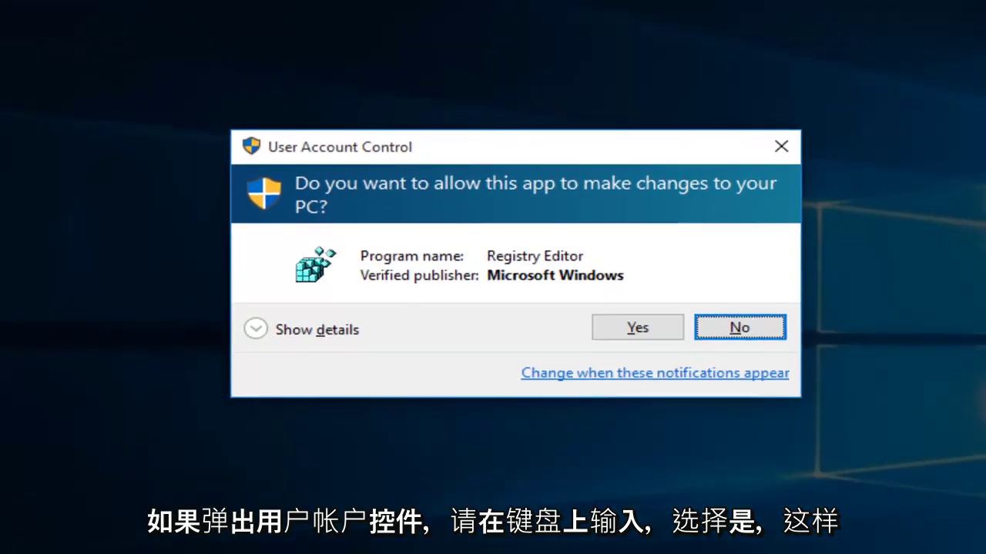
left_click(598, 297)
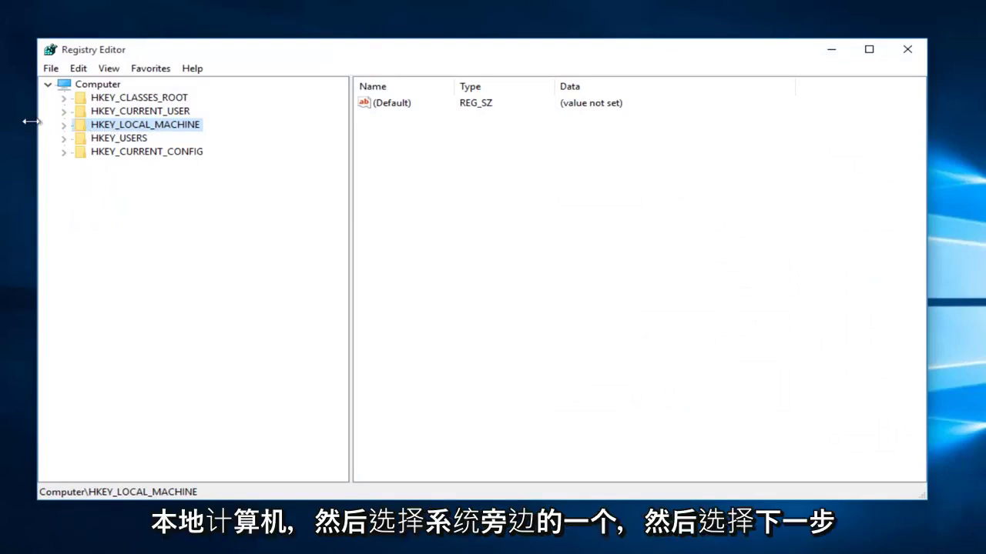
Step: Navigate to HKEY_LOCAL_MACHINE\SYSTEM\ControlSet001\Control\Session Manager\Memory Management and select the PrefetchParameters key
left_click(63, 125)
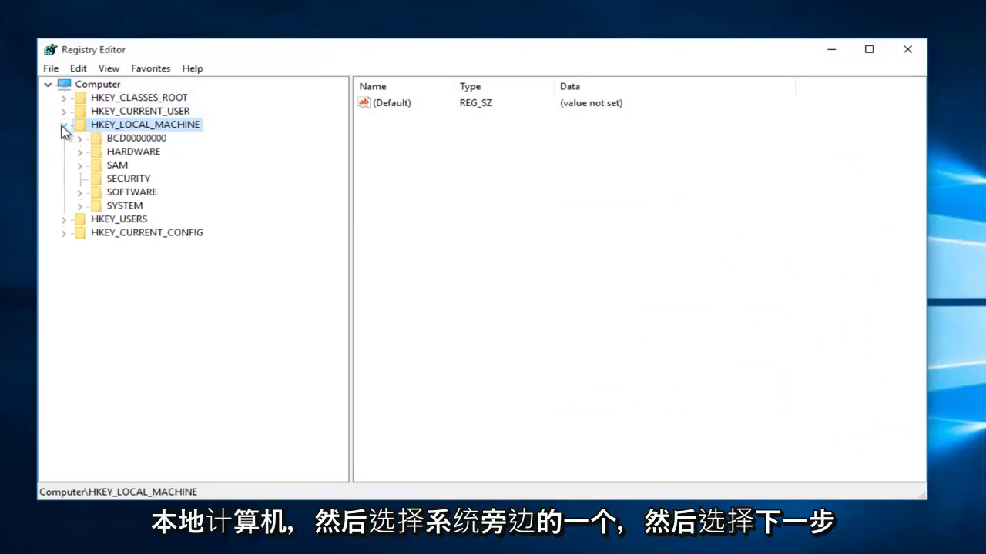
left_click(79, 206)
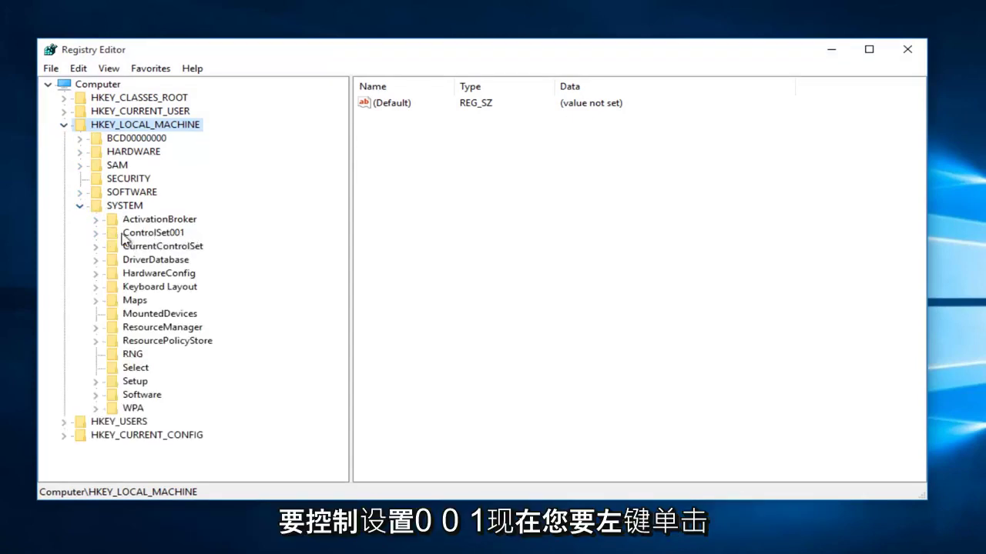
left_click(95, 234)
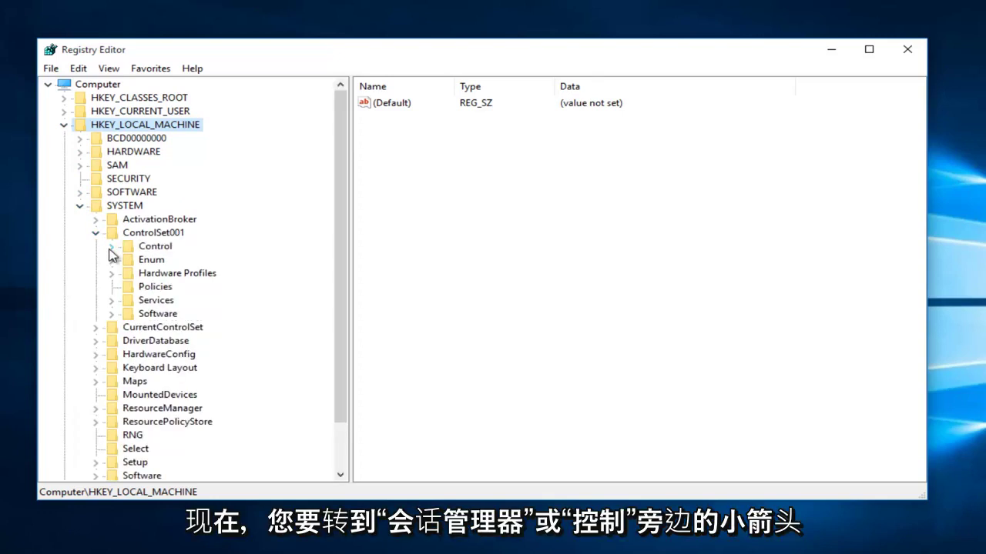
left_click(111, 247)
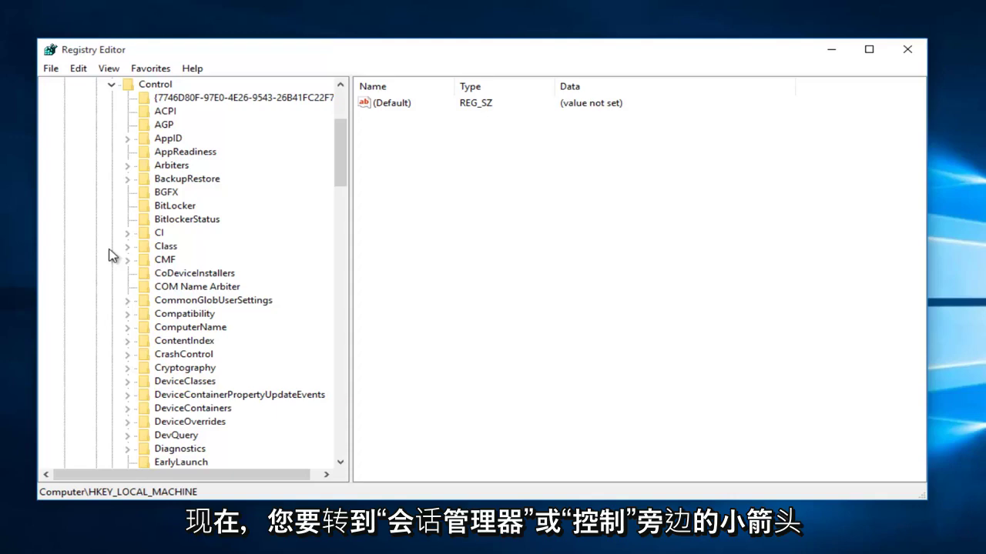
left_click_drag(339, 179, 321, 311)
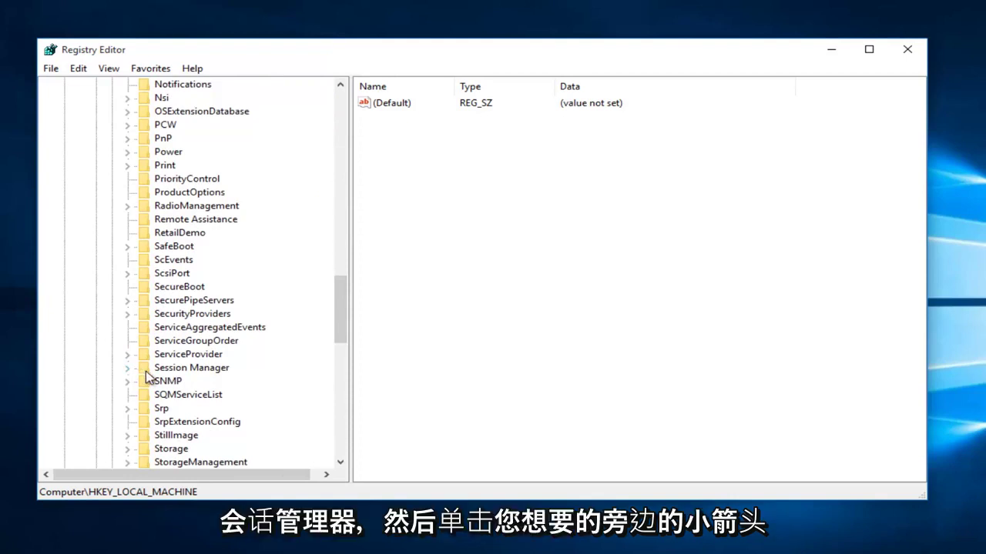
scroll(206, 378, "down", 1)
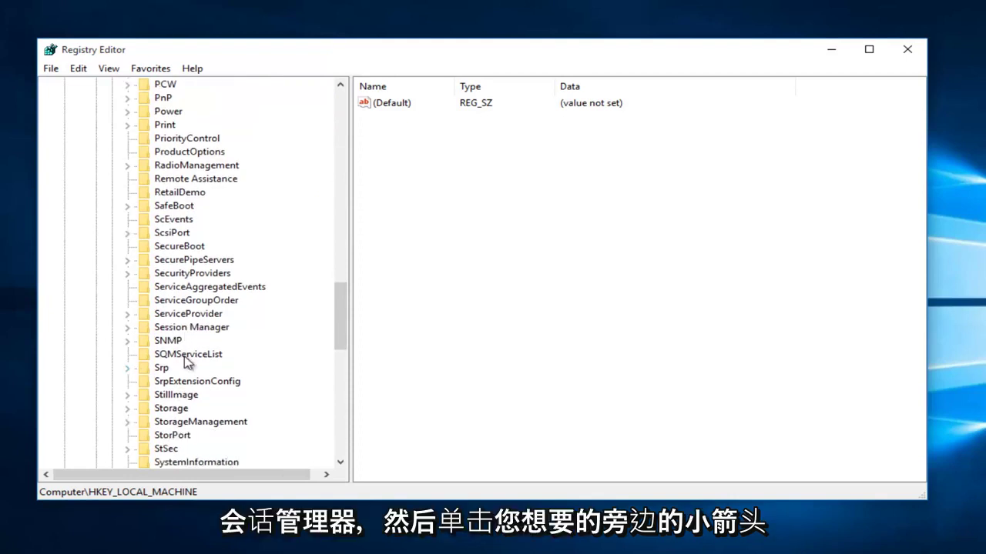
left_click(127, 328)
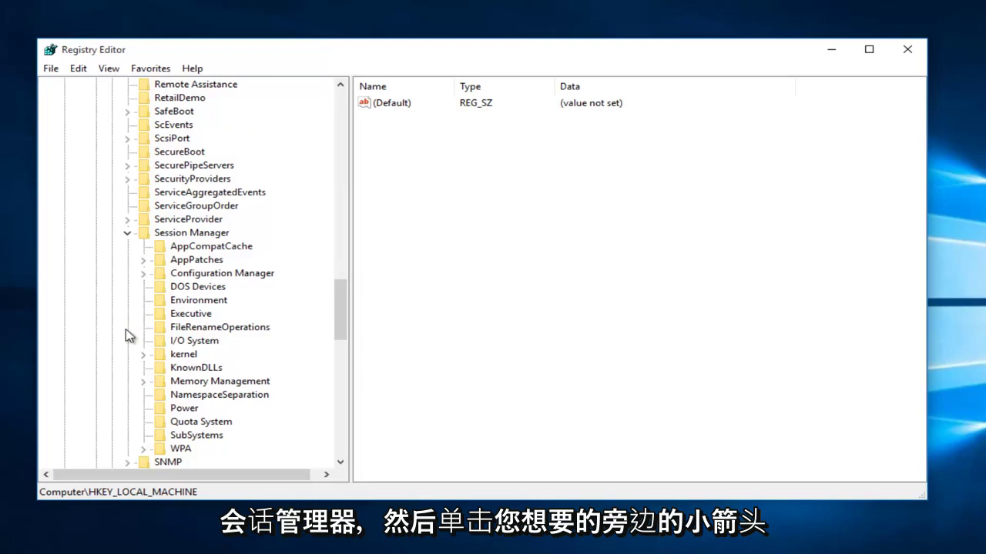
left_click(145, 383)
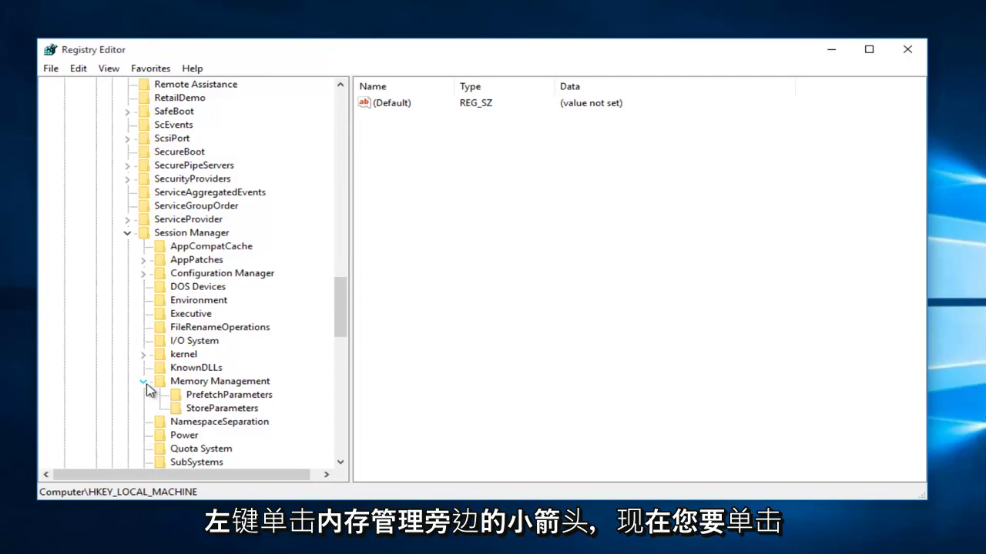
left_click(148, 385)
left_click(201, 398)
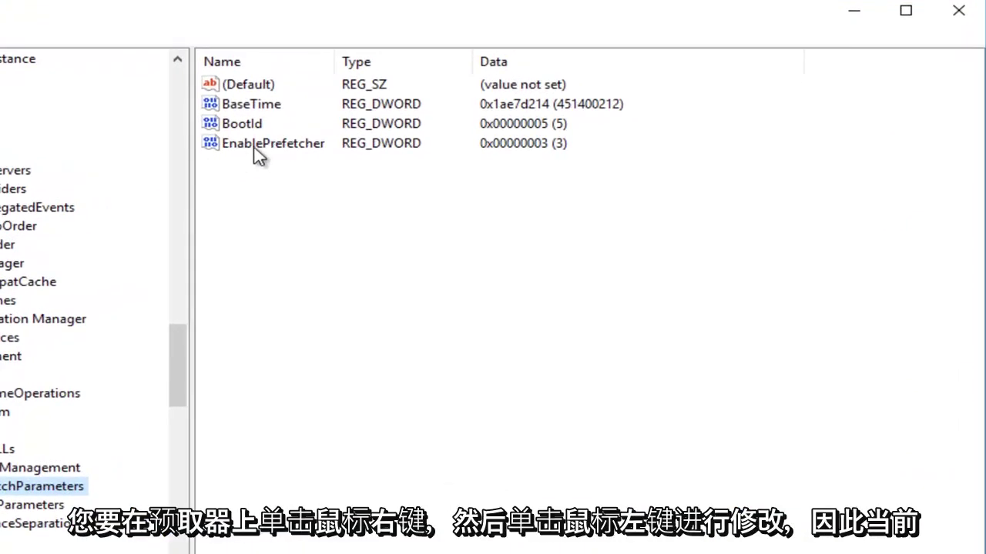
Step: Set the EnablePrefetcher DWORD's value data to 0 in hexadecimal base and confirm the change
right_click(255, 146)
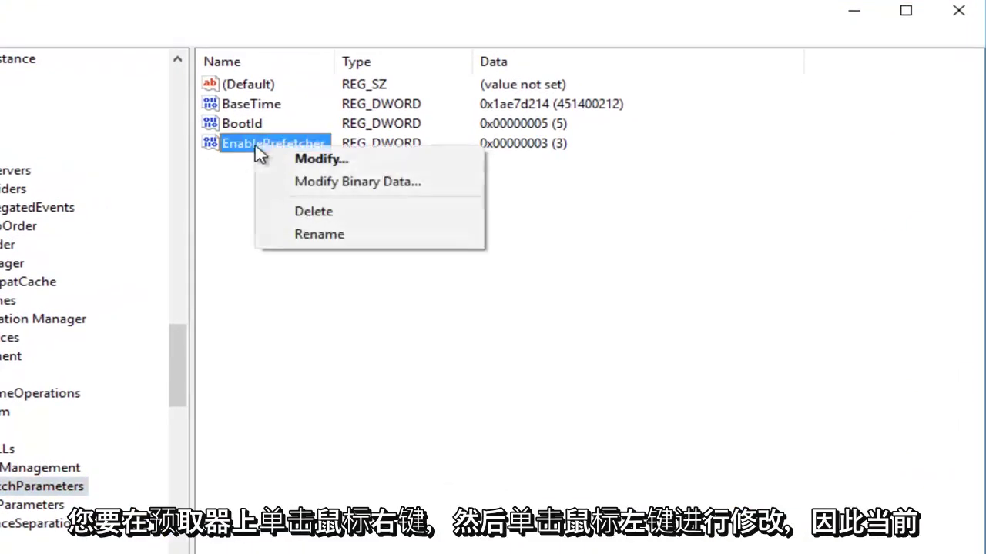
left_click(303, 160)
left_click_drag(20, 105, 528, 197)
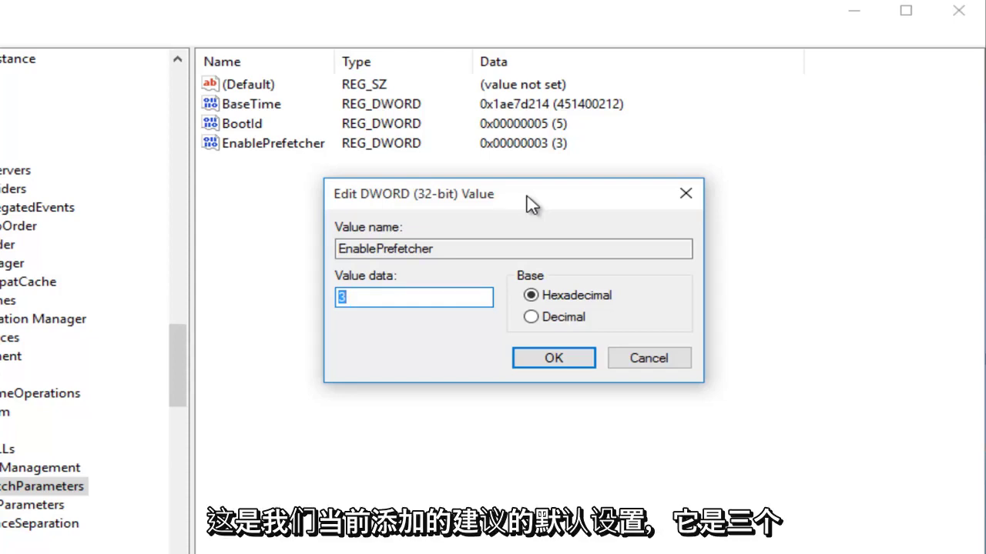
type("0")
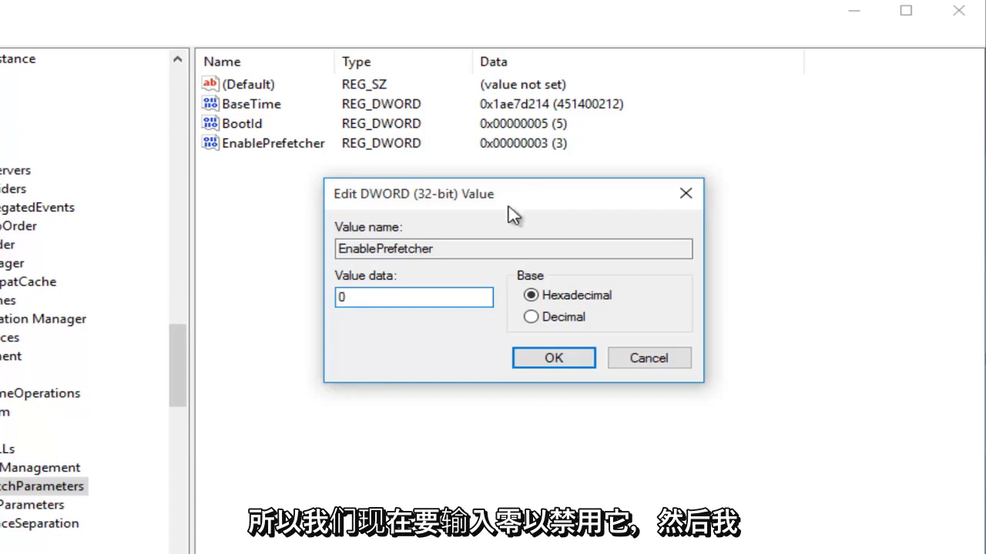
left_click(545, 361)
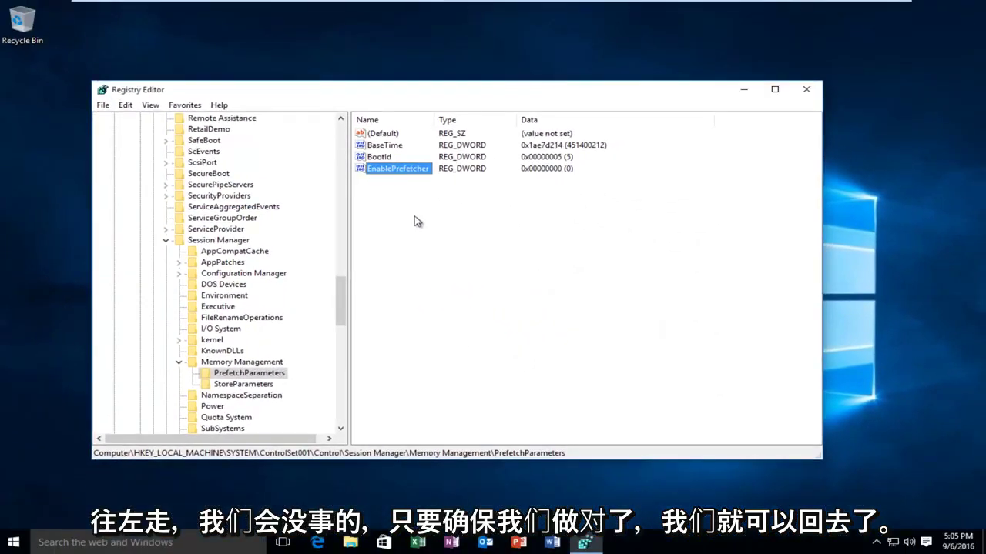
left_click(414, 220)
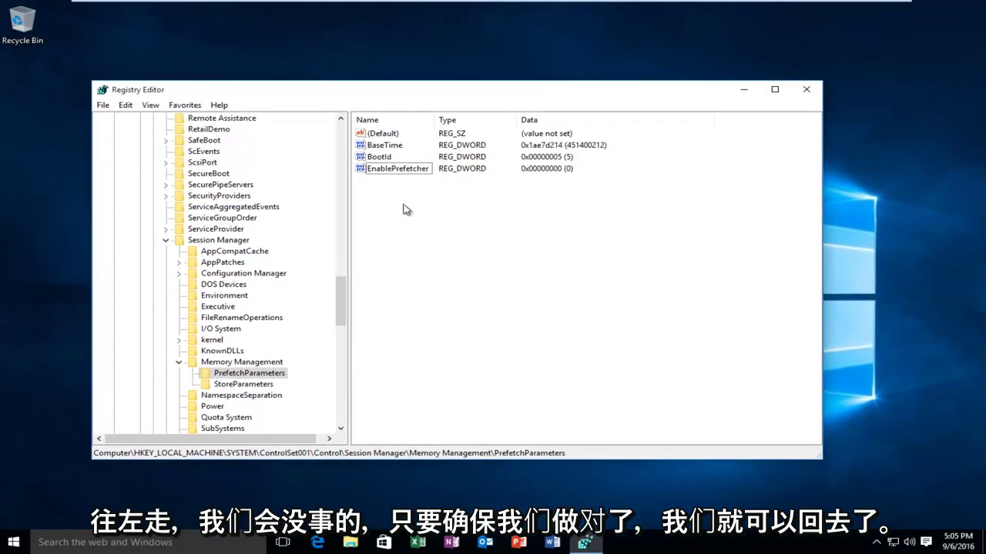
Step: Reopen the EnablePrefetcher value to check its data, confirm the dialog and close Registry Editor
right_click(386, 167)
left_click(420, 175)
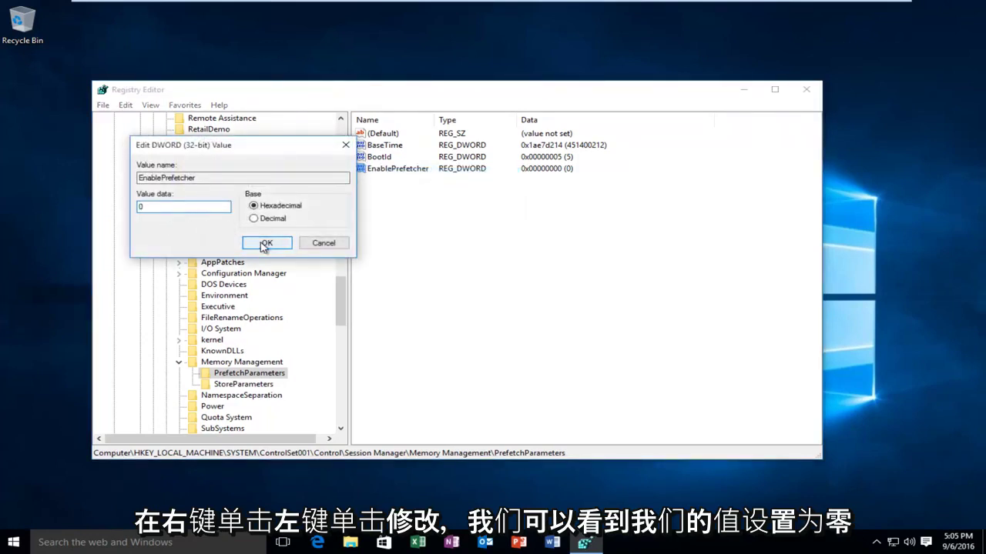
left_click(261, 243)
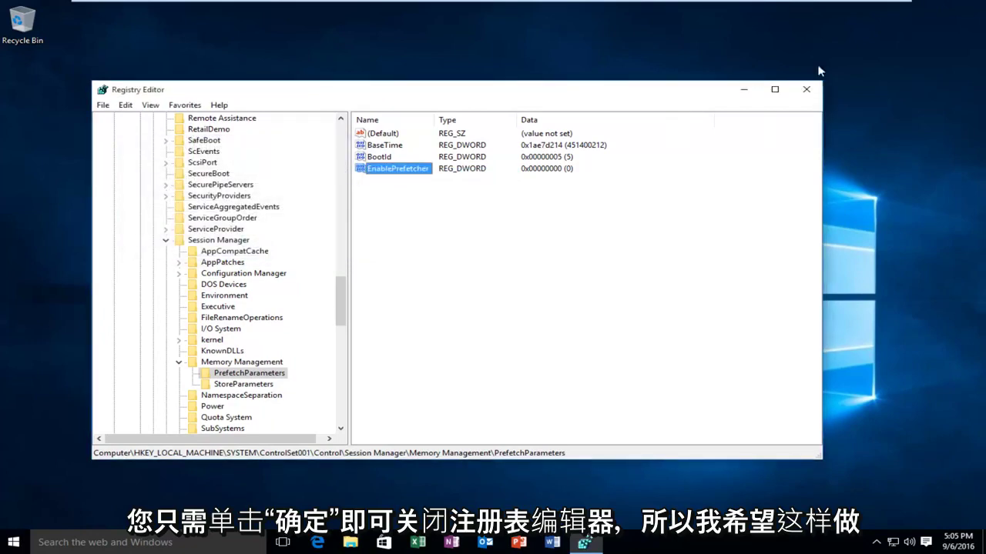
left_click(806, 89)
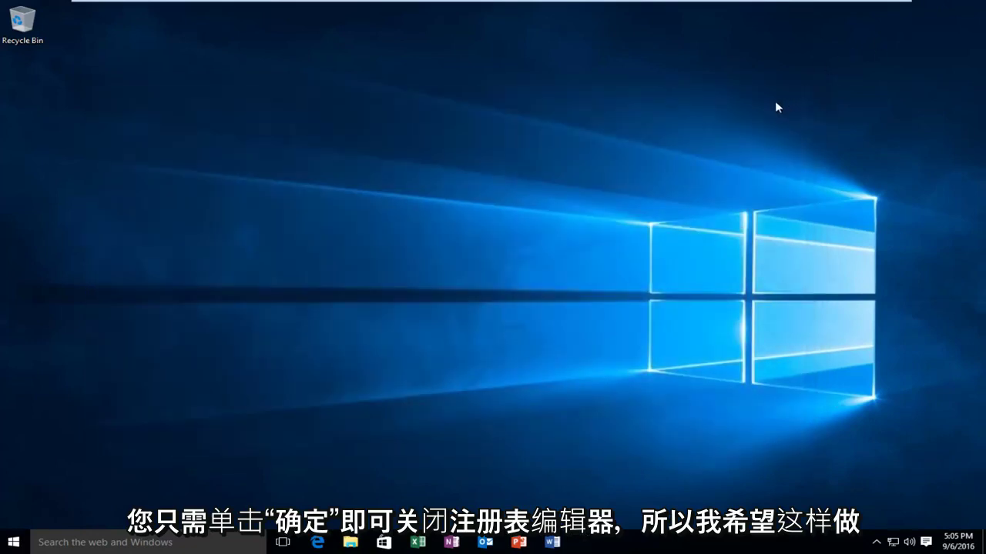